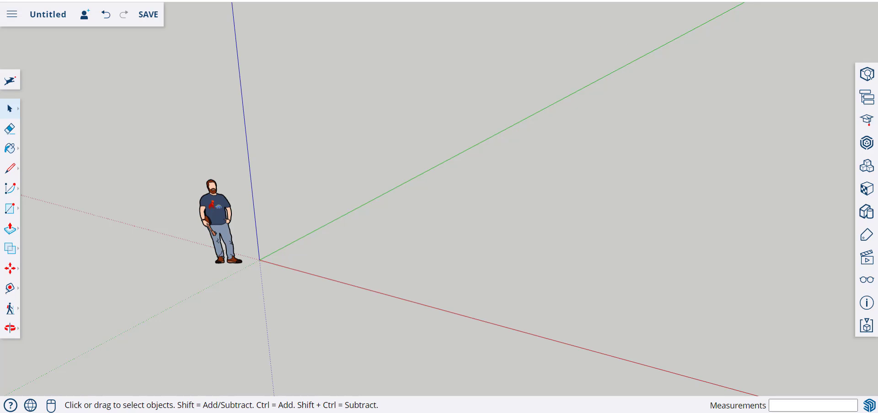
Step: Search 3D Warehouse from the Components panel for 'box components'
click(867, 167)
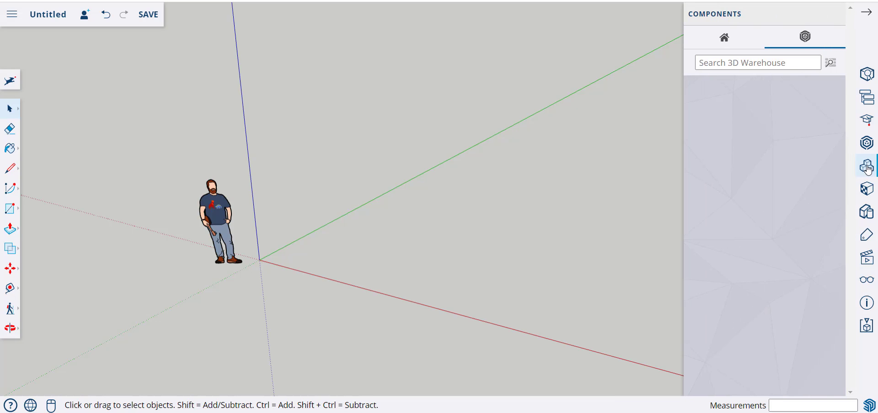
click(709, 61)
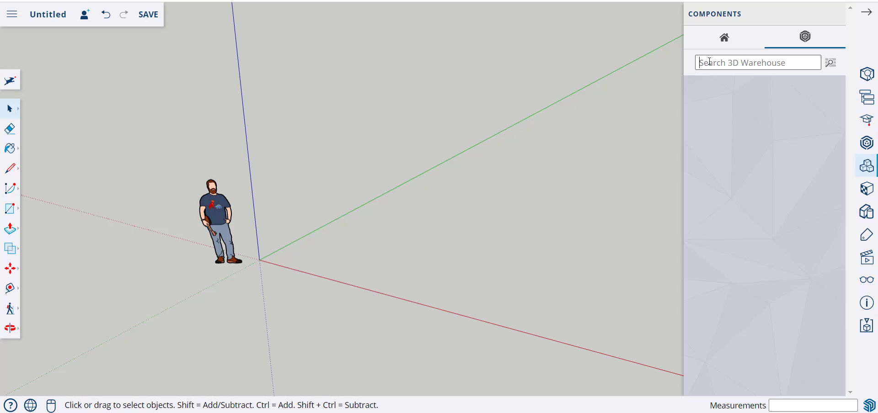
text(box components)
key(Return)
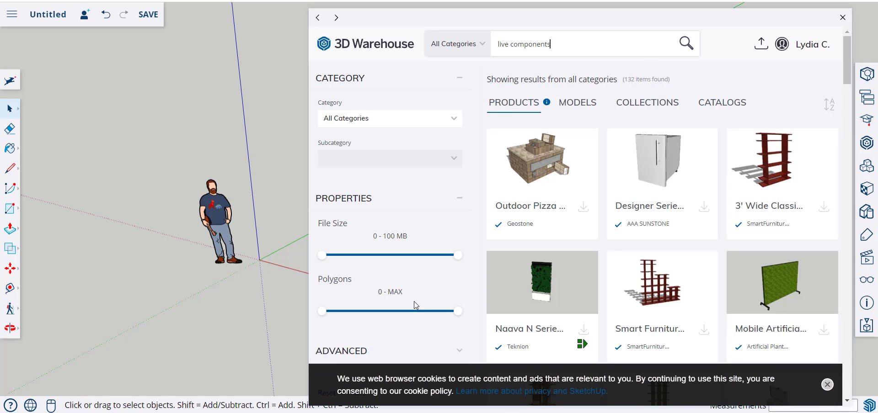
Step: Limit the search results to live components using the Advanced filters
scroll(413, 303, down, 5)
scroll(417, 322, down, 4)
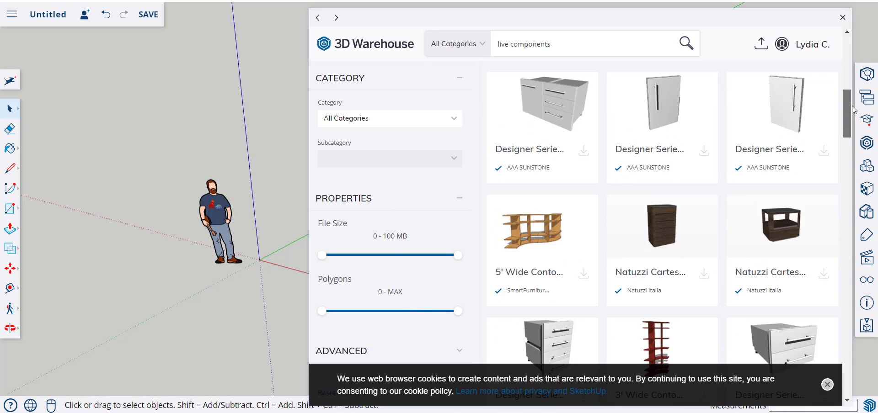
click(457, 351)
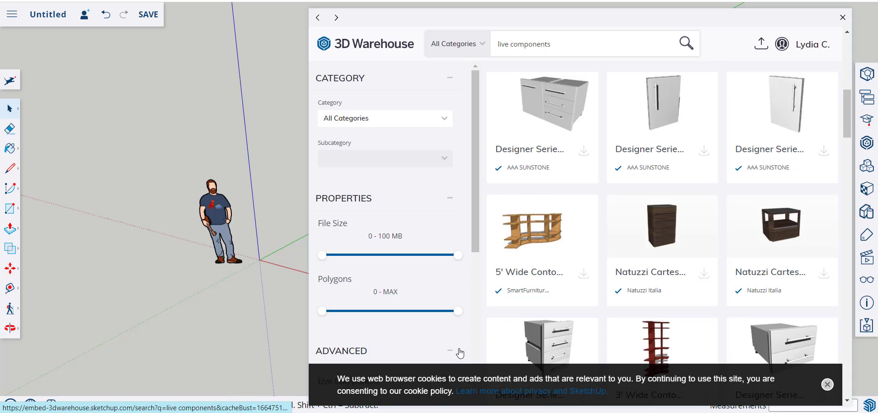
scroll(418, 366, down, 1)
click(441, 324)
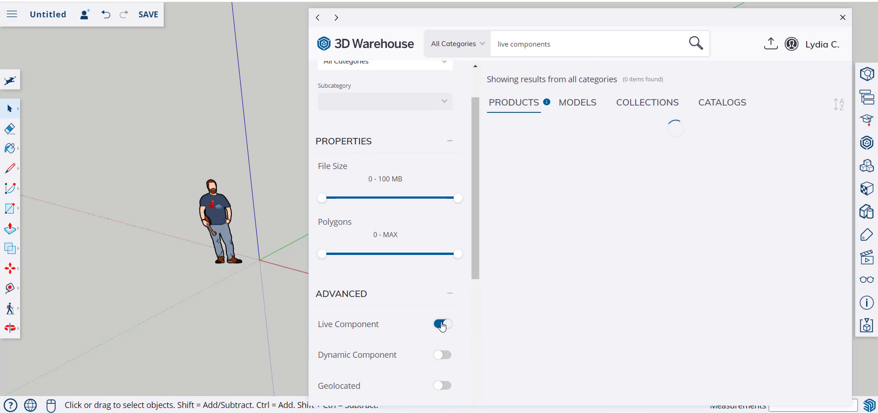
Step: Show the matching collections and browse the live component collection results
click(639, 103)
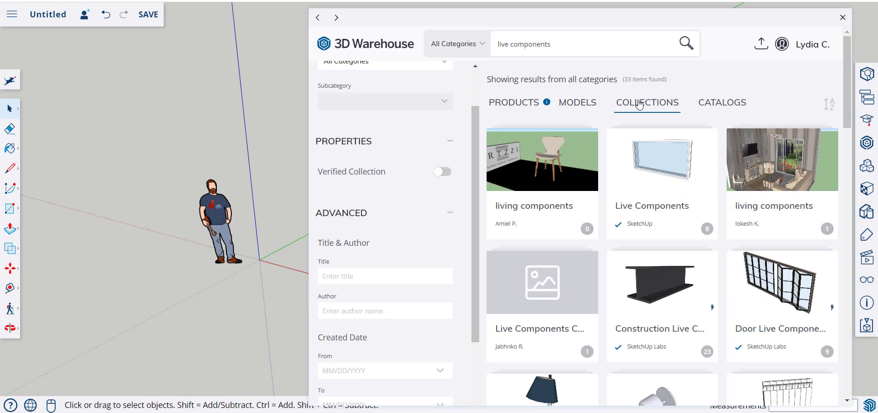
scroll(719, 206, down, 15)
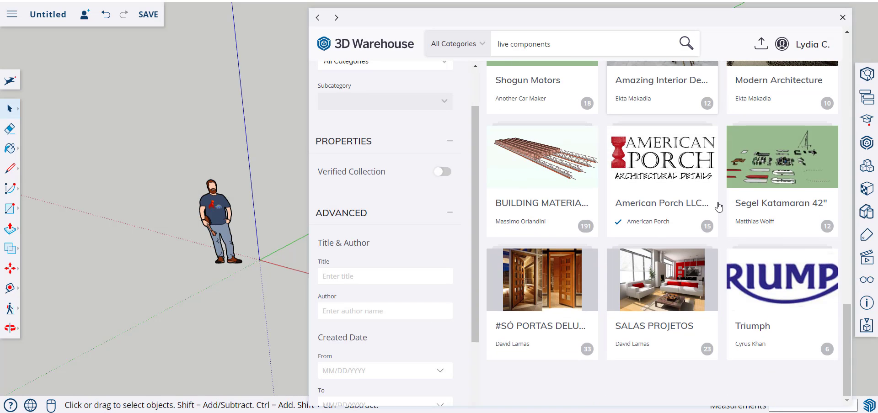
scroll(719, 206, up, 10)
scroll(720, 207, up, 5)
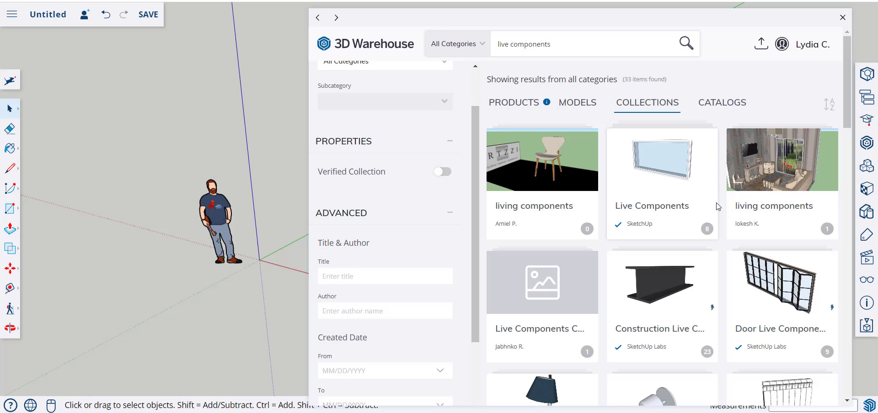
scroll(713, 259, down, 1)
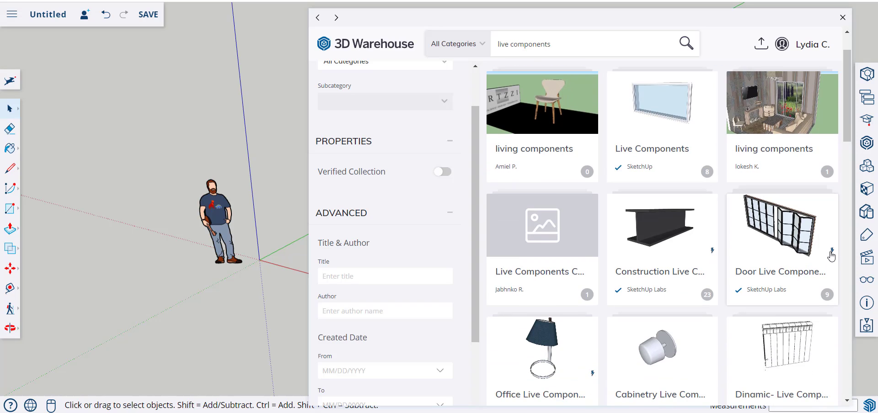
scroll(831, 257, down, 1)
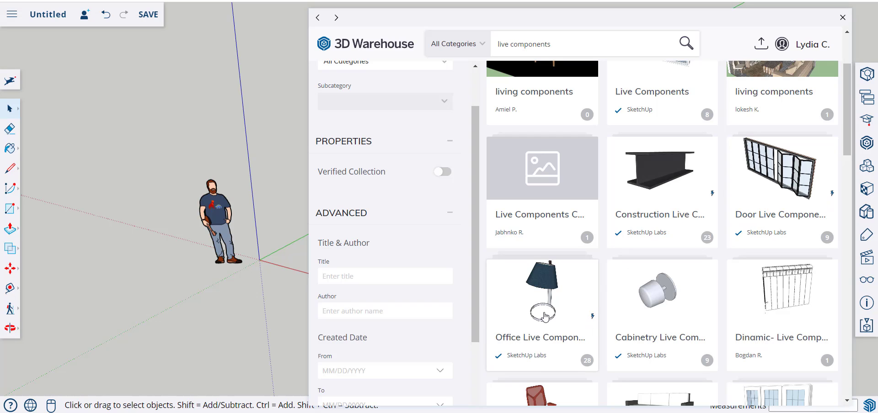
scroll(594, 290, up, 2)
scroll(594, 290, down, 2)
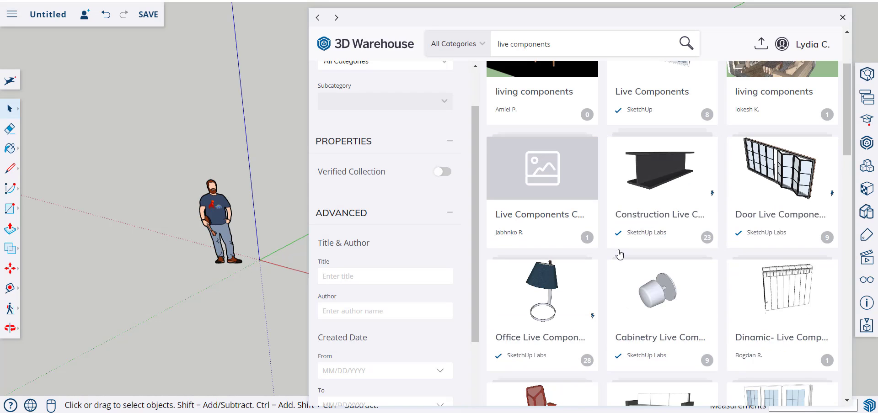
Step: Open the Bifold Patio Door model page from the Door Live Components collection
click(776, 175)
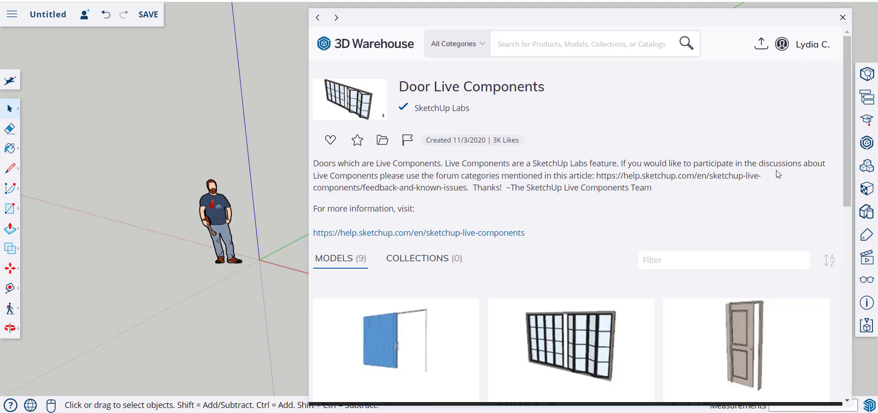
scroll(743, 174, down, 2)
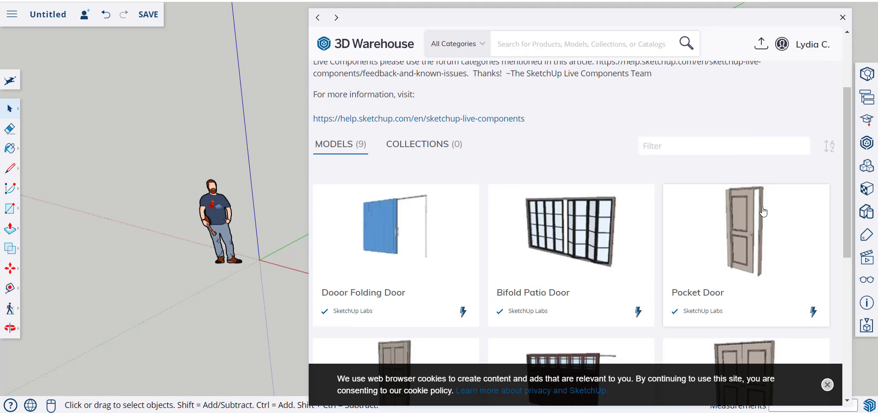
click(826, 386)
scroll(740, 273, down, 1)
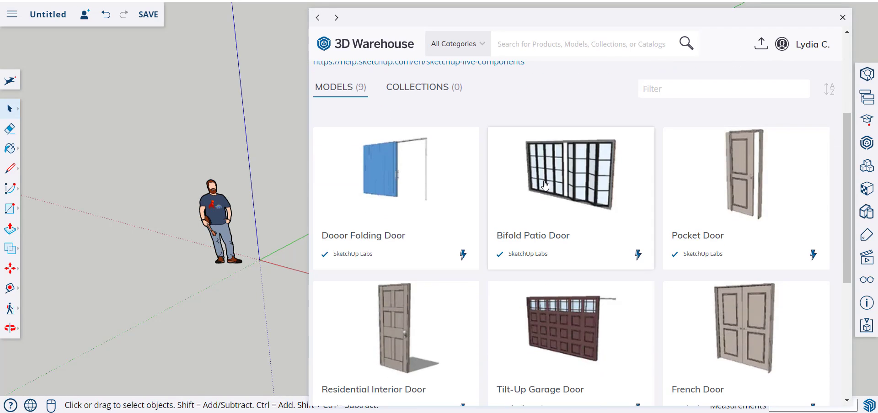
click(545, 185)
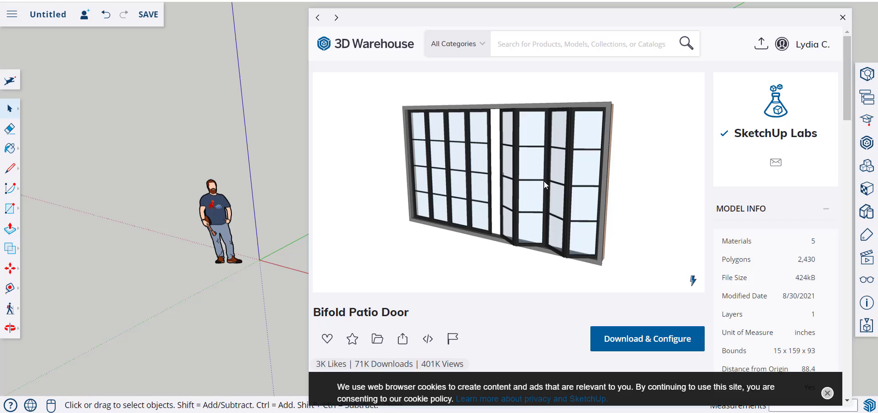
Step: Download the Bifold Patio Door and place it in the scene
click(638, 341)
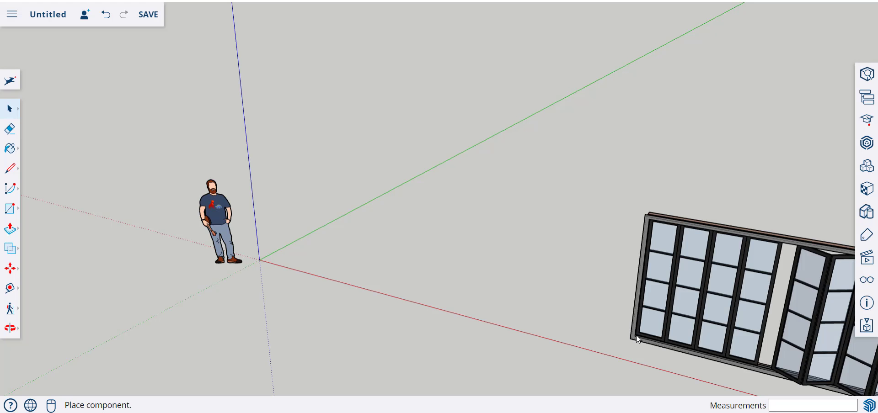
scroll(379, 247, up, 3)
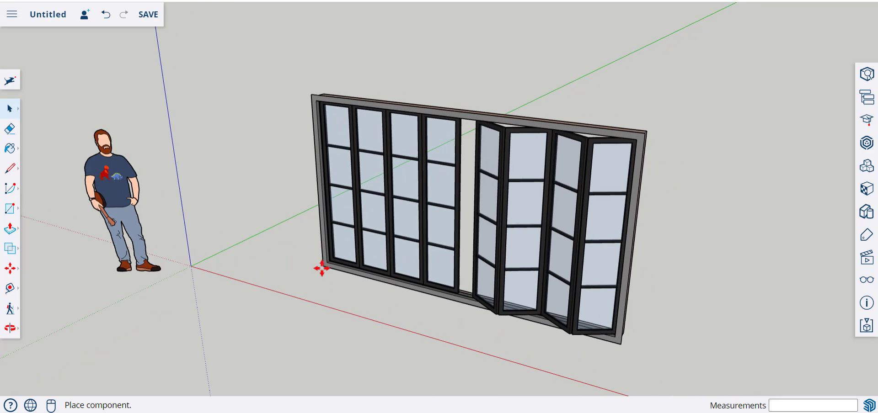
click(300, 265)
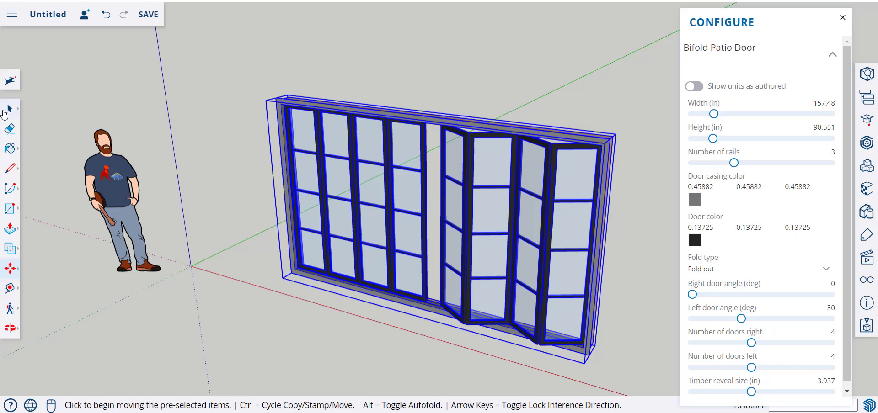
Step: Make the bifold door 148.82 in wide and 96.26 in tall, then close Configure
click(9, 110)
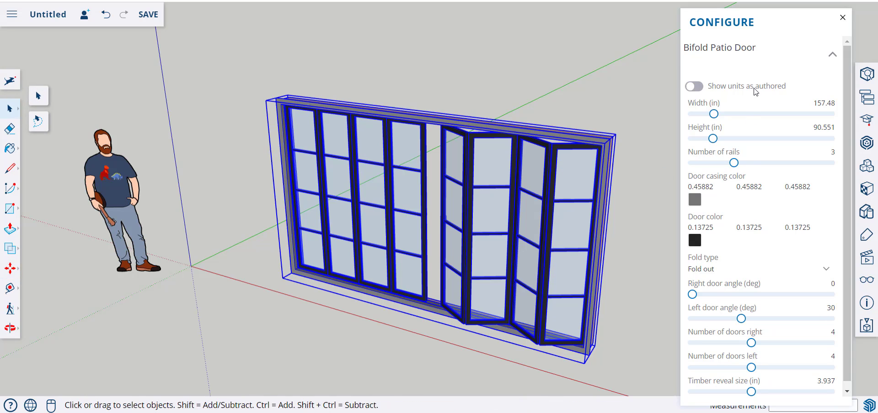
drag(714, 114, 735, 114)
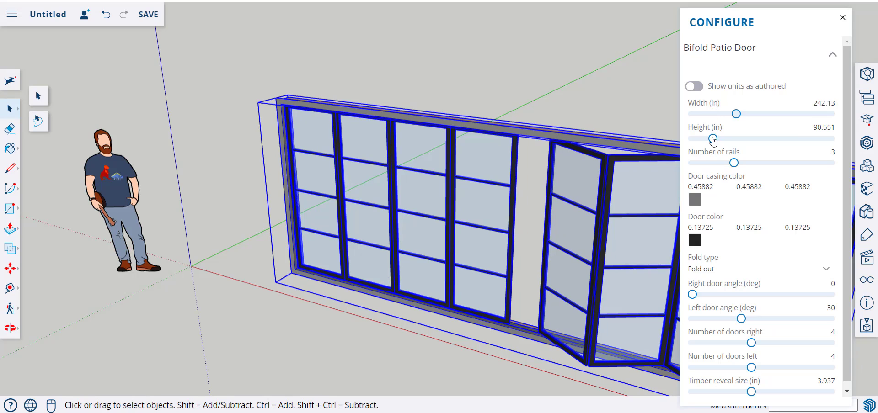
drag(713, 139, 720, 140)
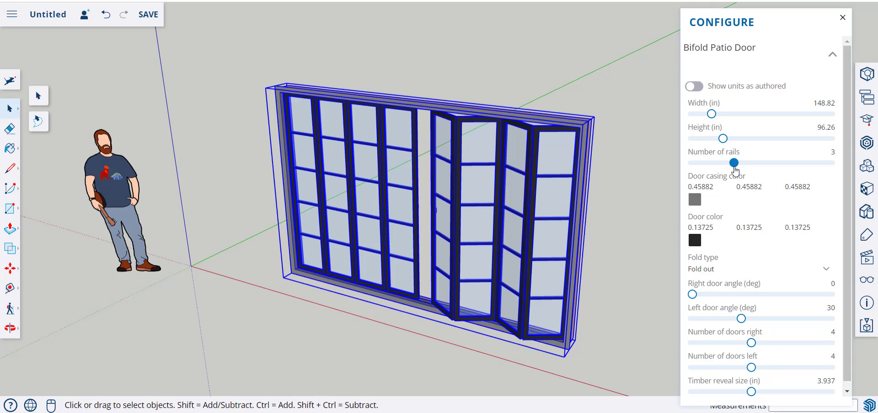
scroll(772, 204, down, 1)
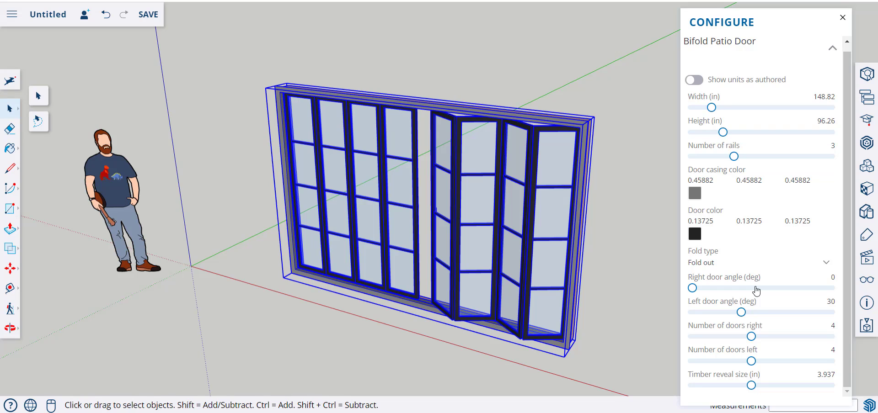
click(594, 92)
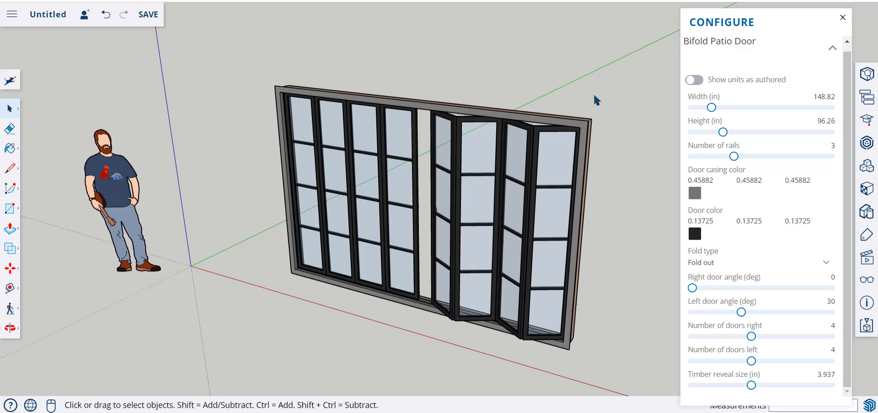
click(842, 17)
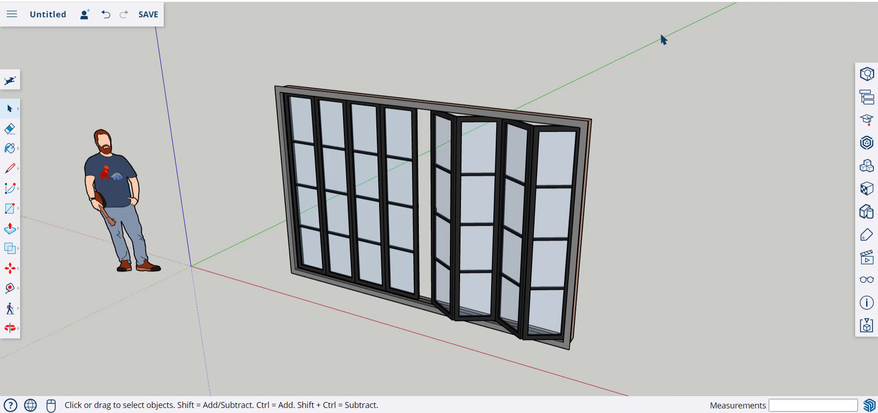
Step: Filter 3D Warehouse to live component models and open the Teknion Conference Table
click(866, 166)
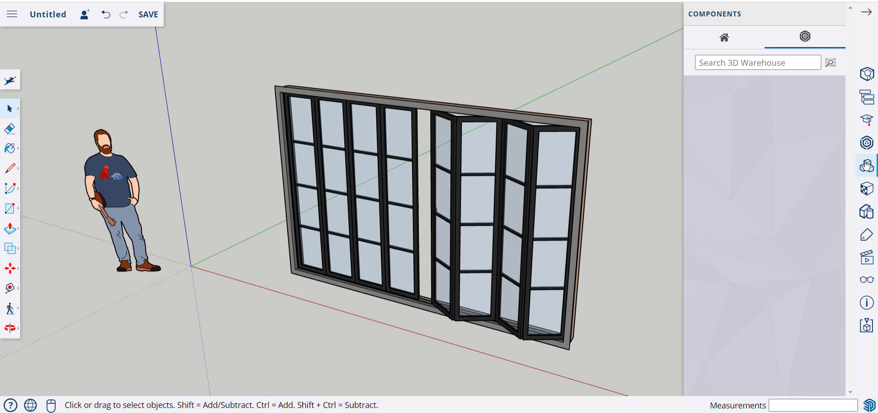
click(831, 63)
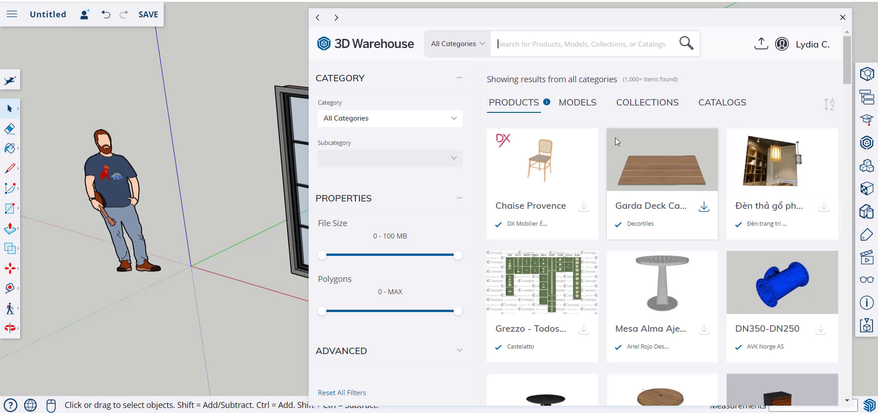
scroll(417, 327, down, 5)
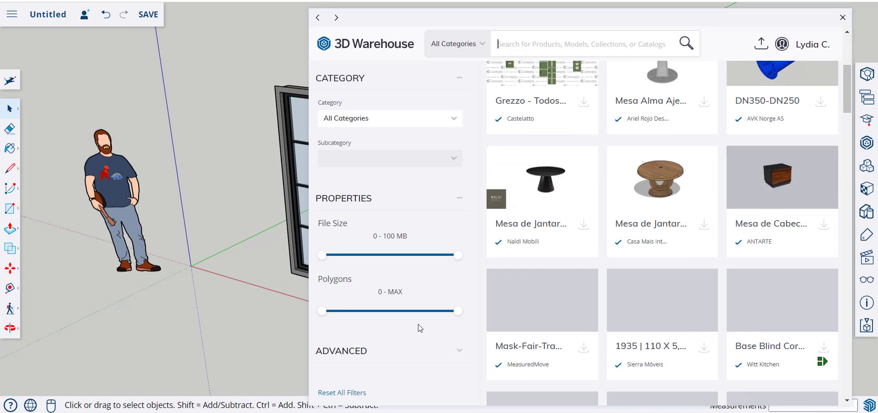
click(460, 354)
scroll(441, 355, down, 1)
click(443, 324)
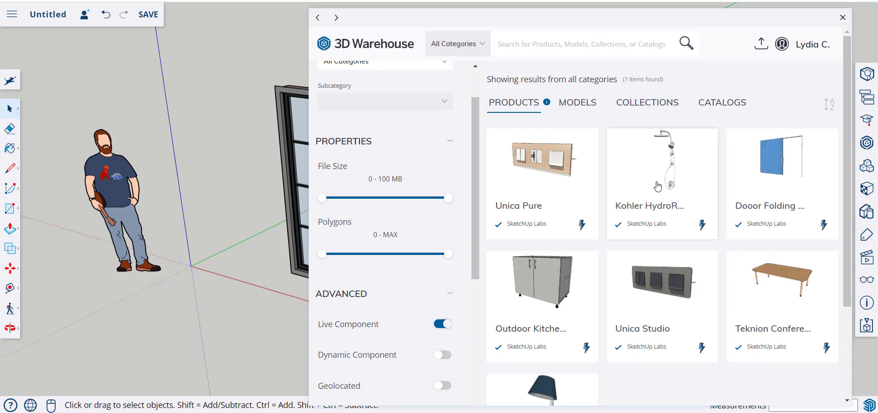
scroll(657, 186, down, 3)
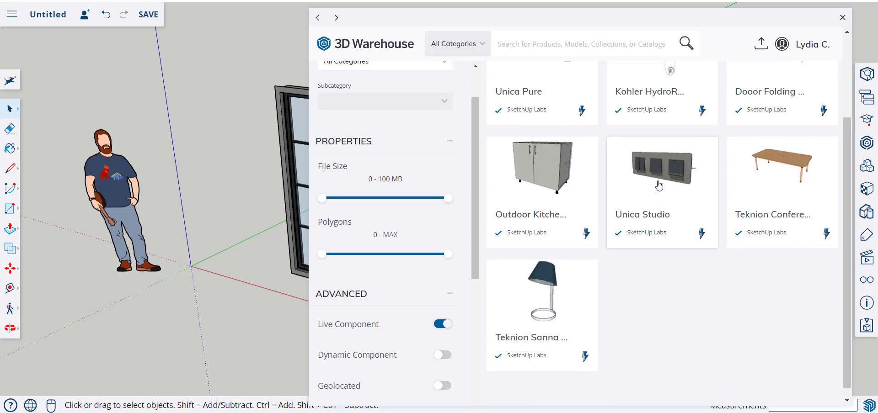
scroll(659, 185, up, 3)
scroll(660, 184, down, 1)
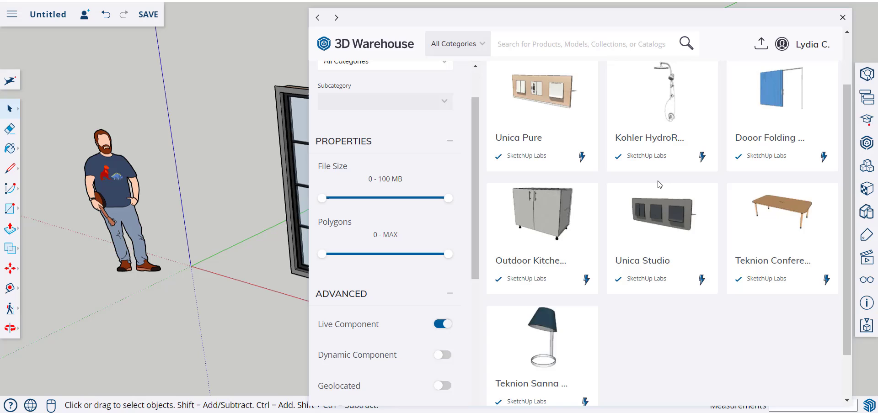
scroll(660, 184, up, 1)
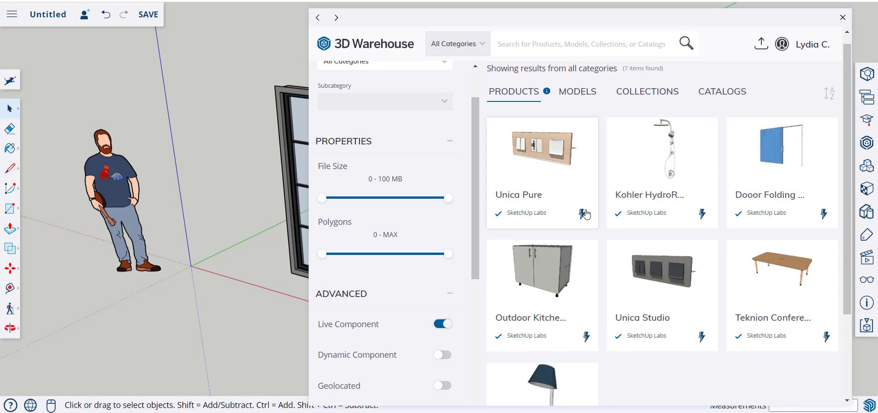
click(786, 272)
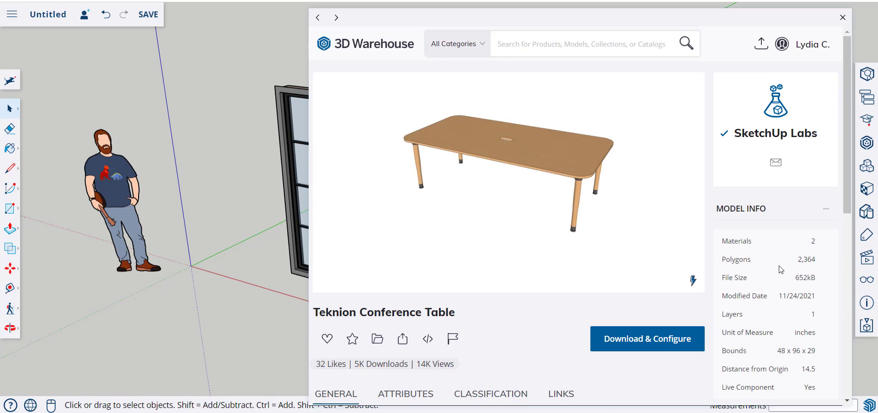
Step: Place the Teknion Conference Table beside the doors and make it 120" wide
click(618, 340)
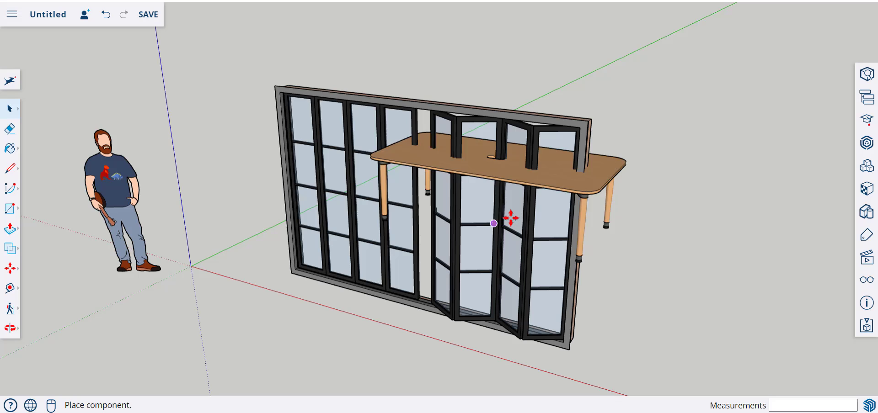
click(709, 303)
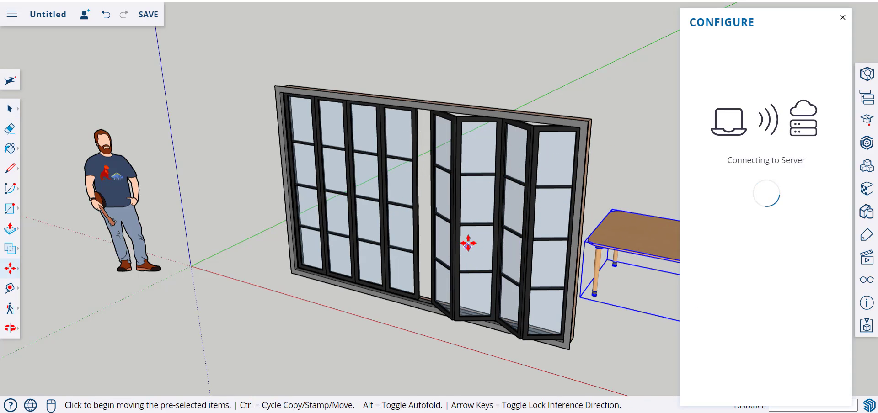
scroll(453, 228, down, 5)
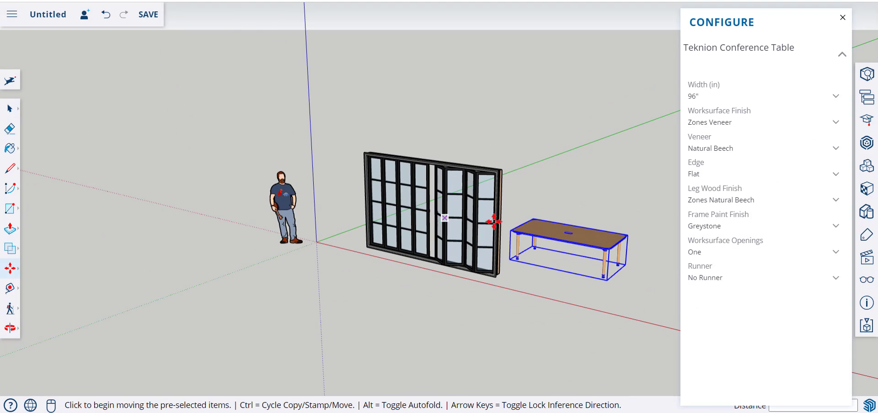
key(space)
scroll(624, 179, up, 2)
click(839, 99)
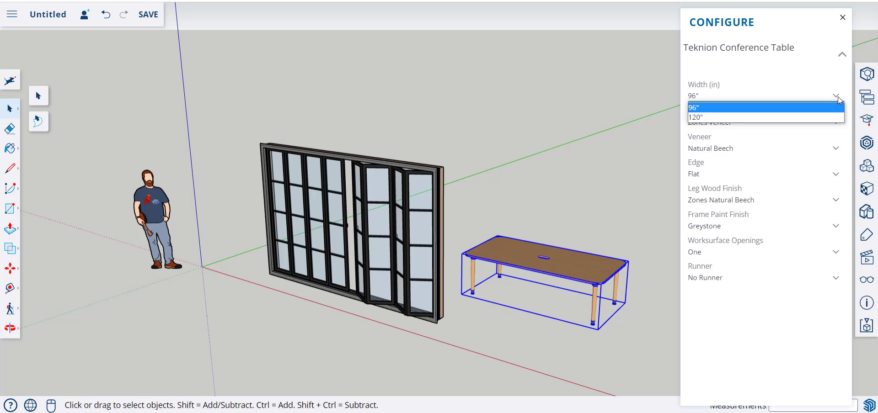
click(831, 118)
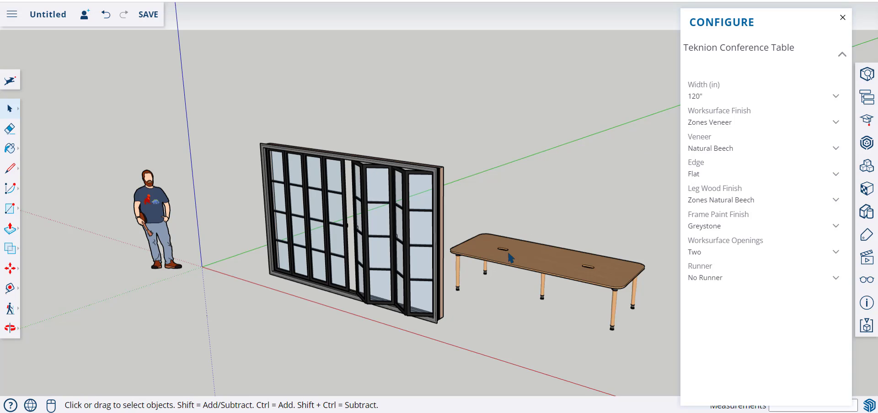
Step: Give the table a Storm White Zones Worksurface Laminate top and Crisp Grey frame
click(511, 268)
click(724, 122)
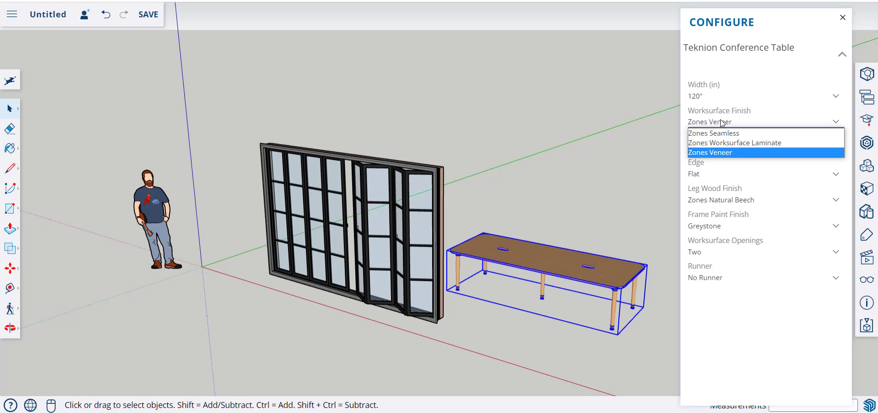
click(722, 143)
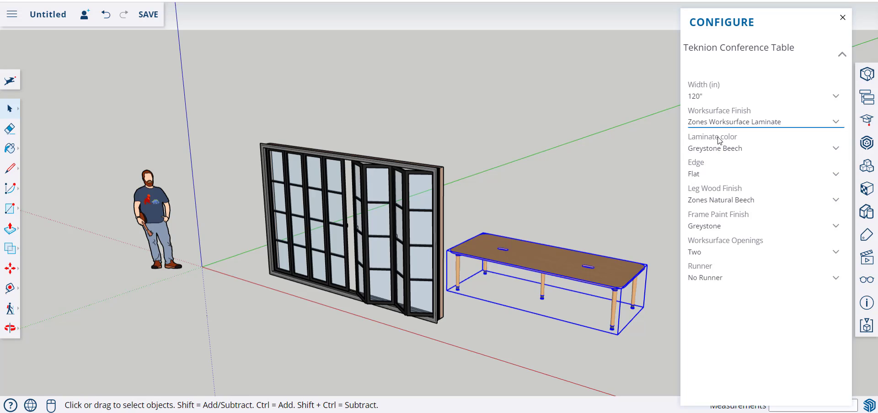
click(716, 154)
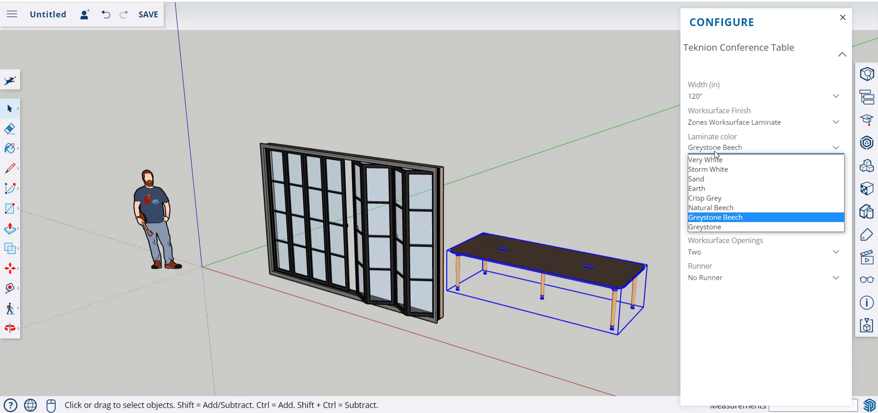
click(708, 170)
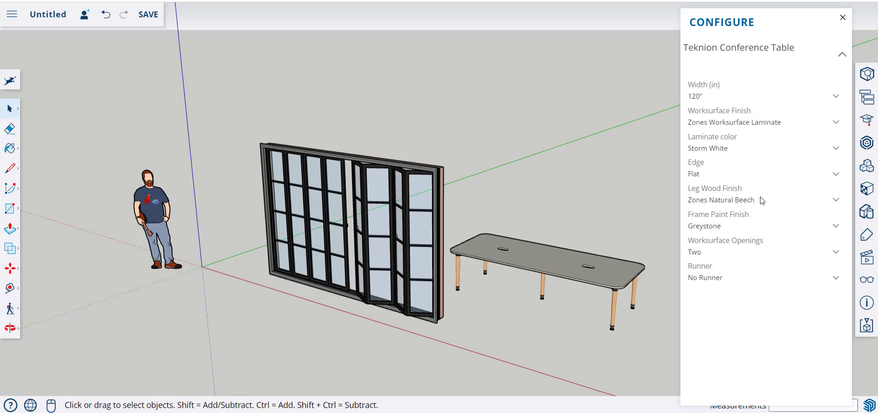
click(713, 227)
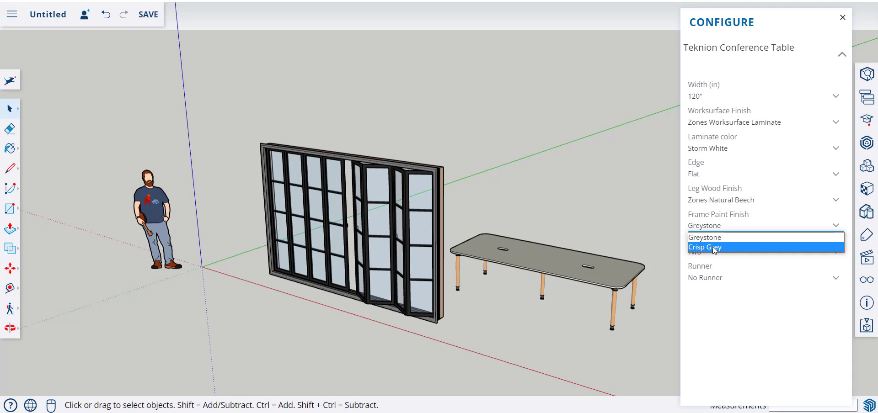
click(712, 247)
scroll(528, 212, down, 2)
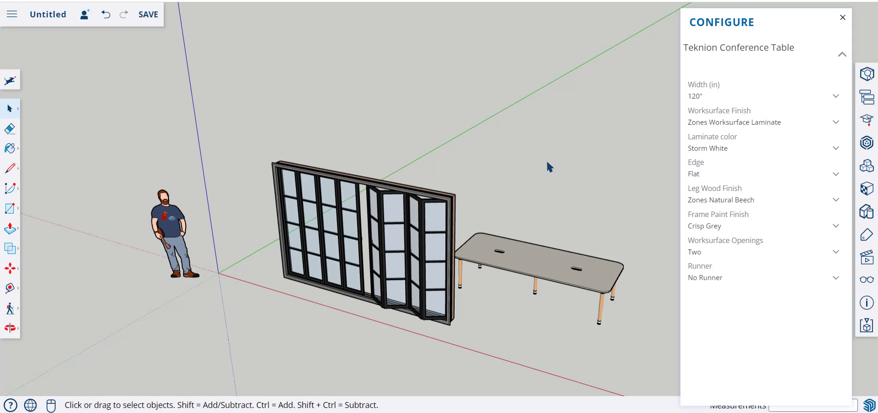
middle_drag(547, 162, 498, 147)
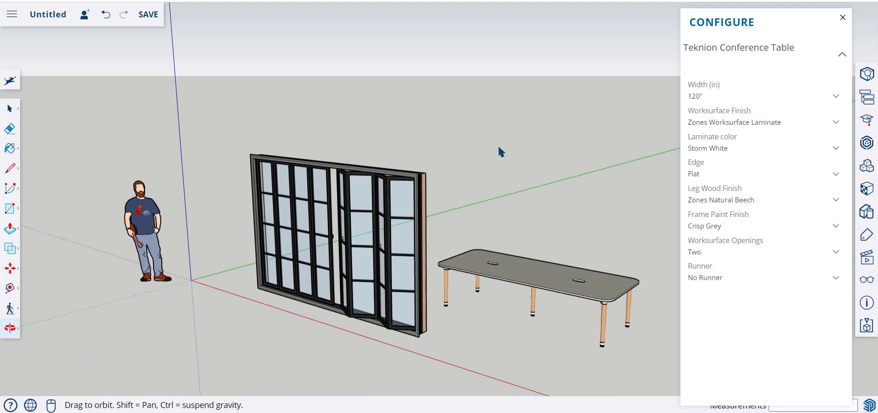
Step: Close the conference table's configuration and reopen the 3D Warehouse browser
click(553, 270)
click(842, 18)
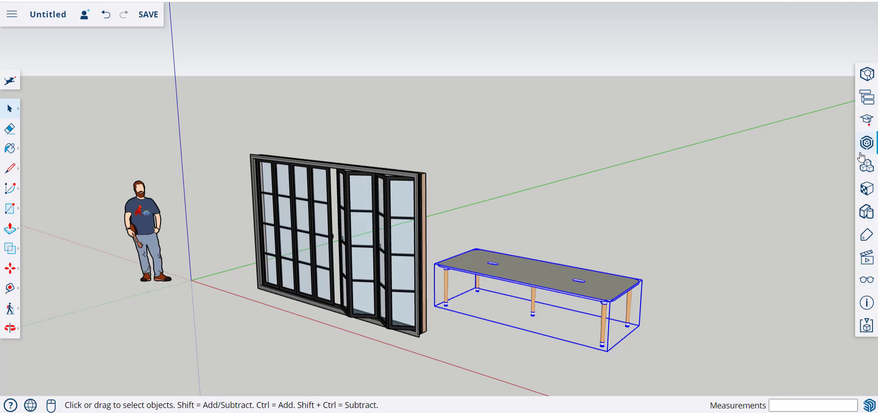
click(867, 167)
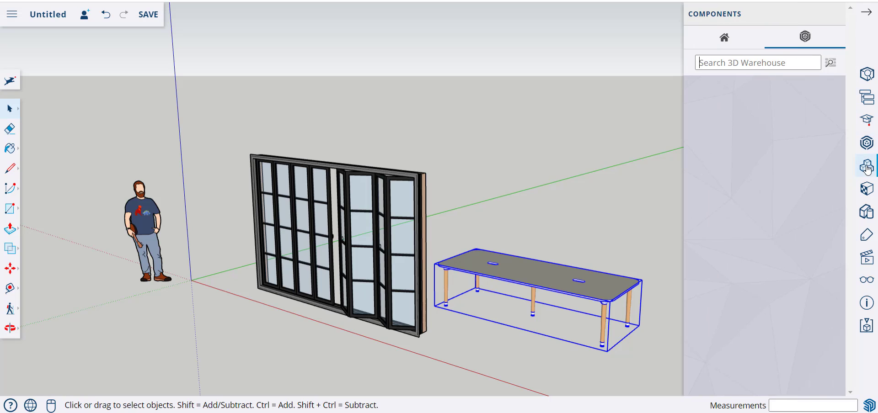
click(830, 65)
drag(477, 20, 397, 20)
Step: Browse the live model results and open the Fire Escape details page
click(502, 101)
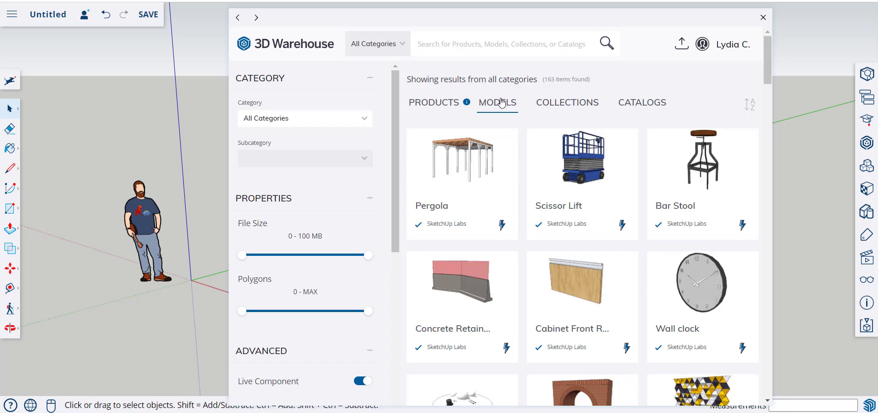
click(585, 104)
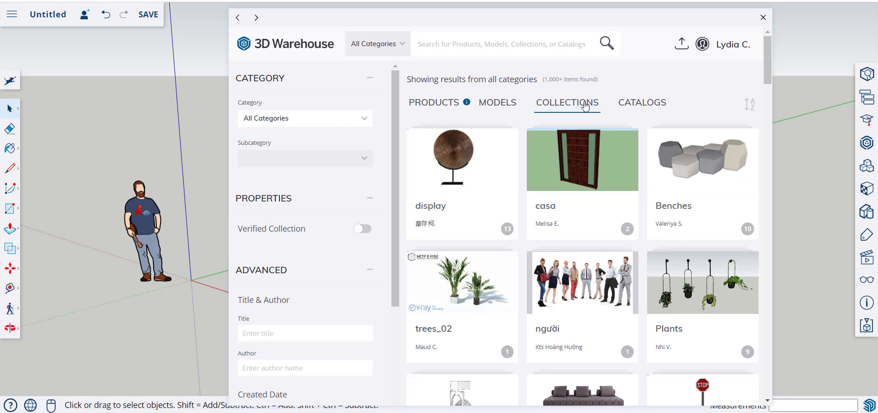
click(501, 104)
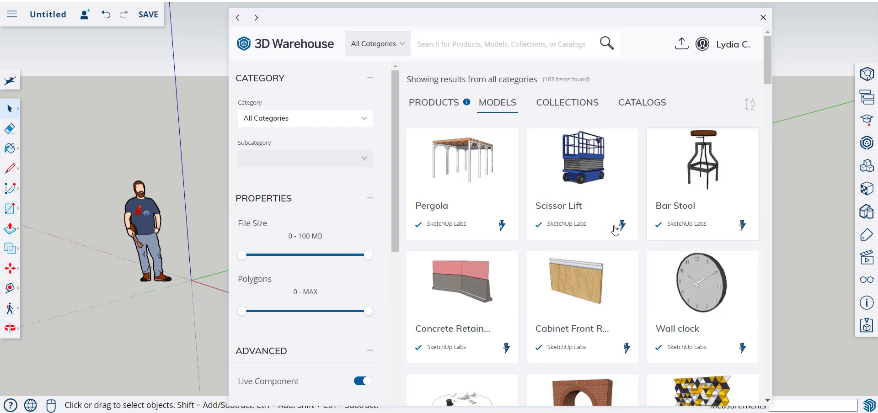
scroll(612, 231, down, 3)
scroll(596, 228, down, 2)
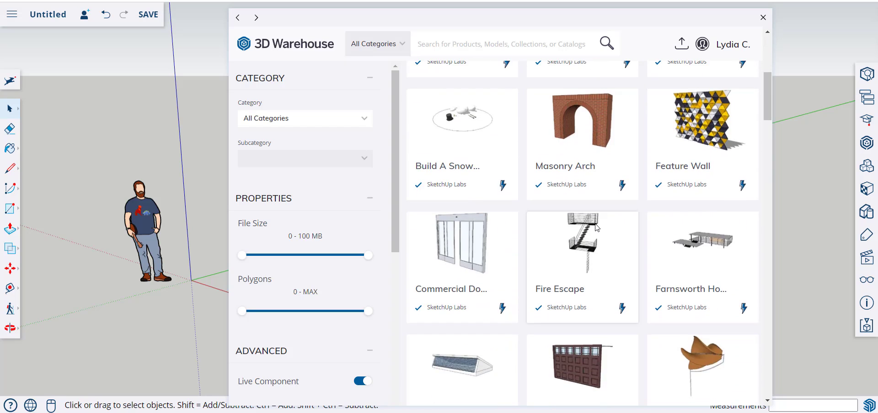
scroll(596, 228, down, 1)
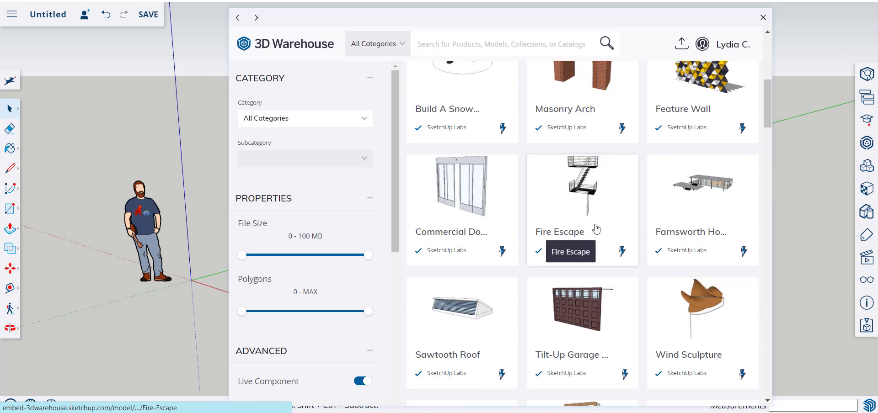
scroll(595, 228, up, 1)
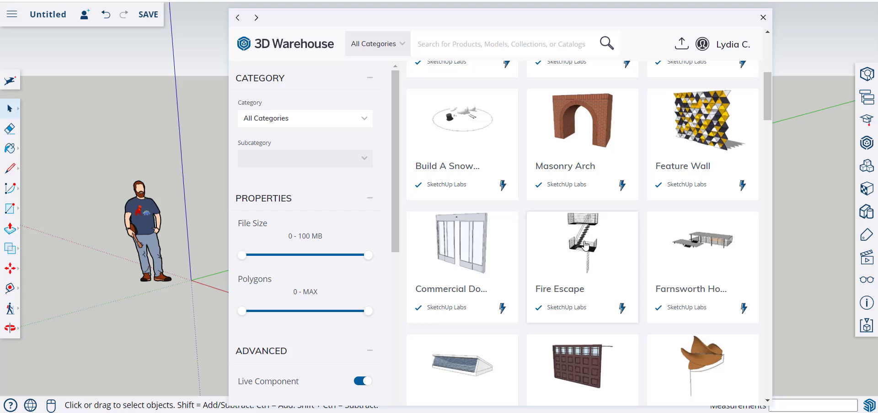
click(586, 244)
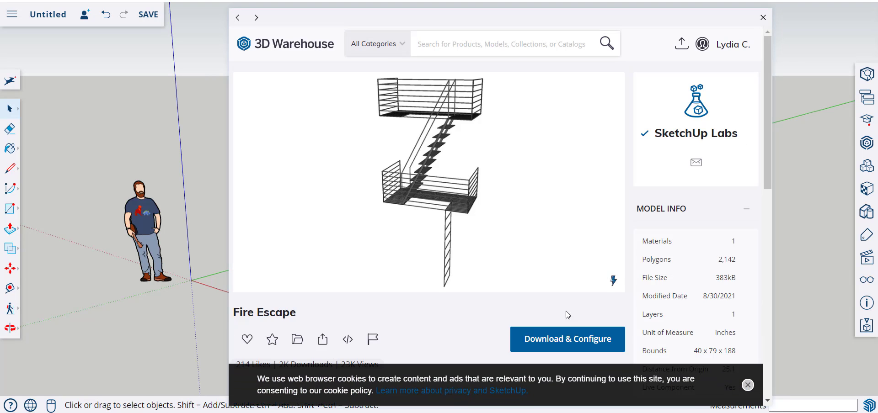
Step: Download the Fire Escape and place it to the right of the conference table
click(572, 340)
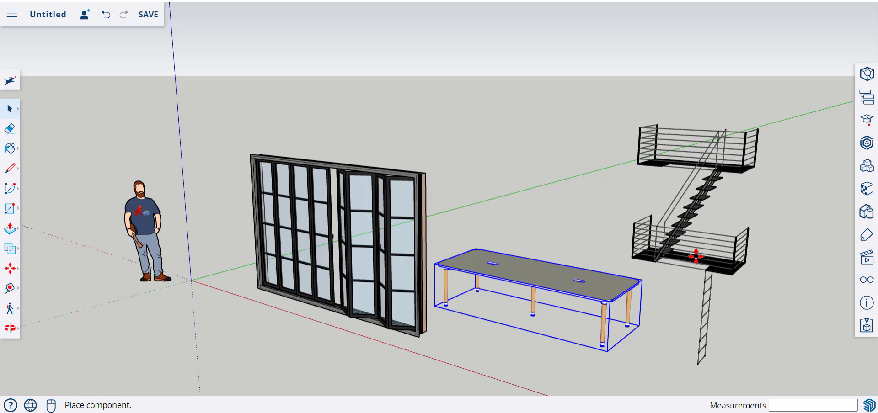
click(695, 257)
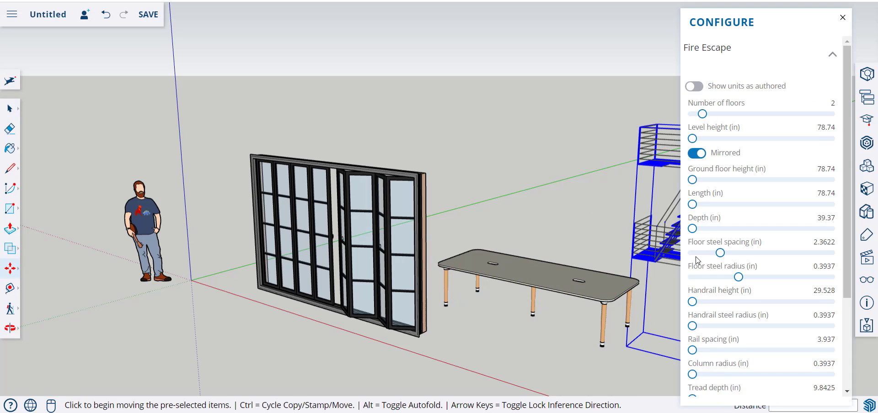
key(space)
Step: Delete the conference table and folding glass door, centring the view on the fire escape
click(553, 286)
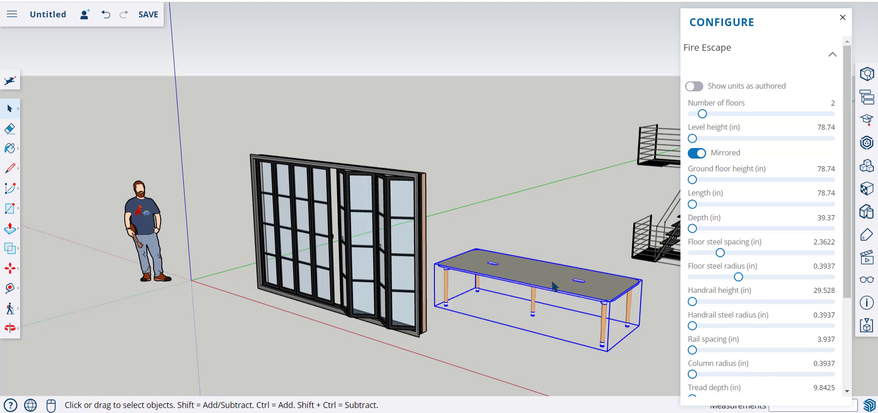
key(Delete)
click(342, 235)
key(Delete)
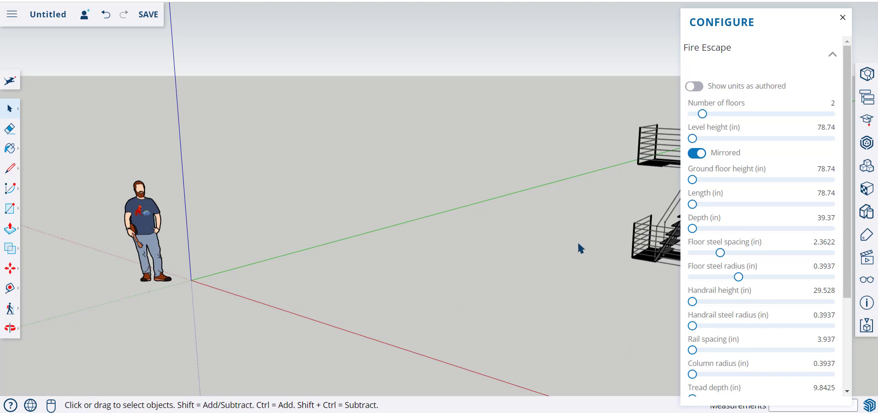
middle_drag(577, 241, 372, 259)
Step: Orbit around the fire escape and raise its floor count to 7
scroll(448, 259, up, 5)
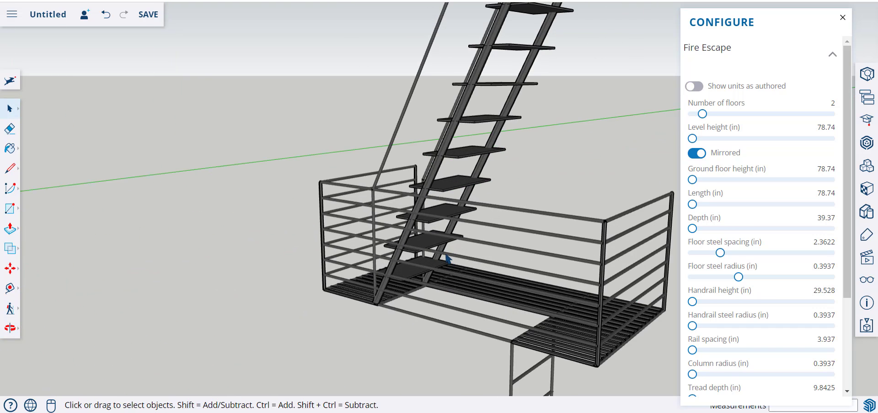
middle_drag(447, 259, 435, 267)
scroll(447, 298, down, 5)
middle_drag(447, 297, 540, 238)
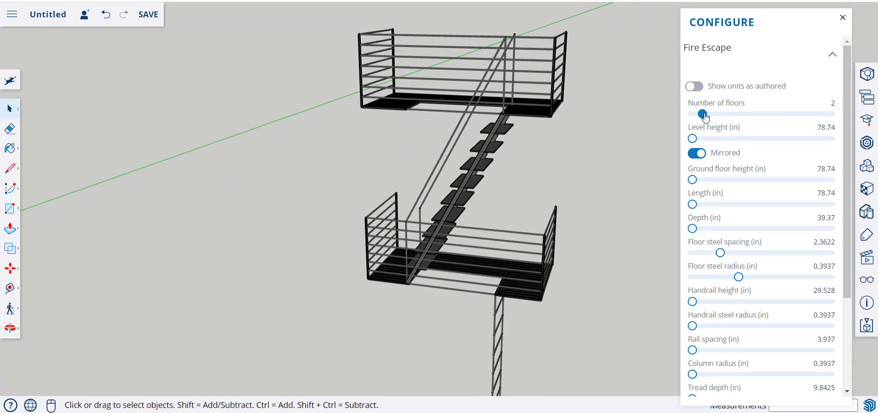
mouse_move(704, 117)
mouse_down()
mouse_move(722, 115)
mouse_move(714, 115)
mouse_up()
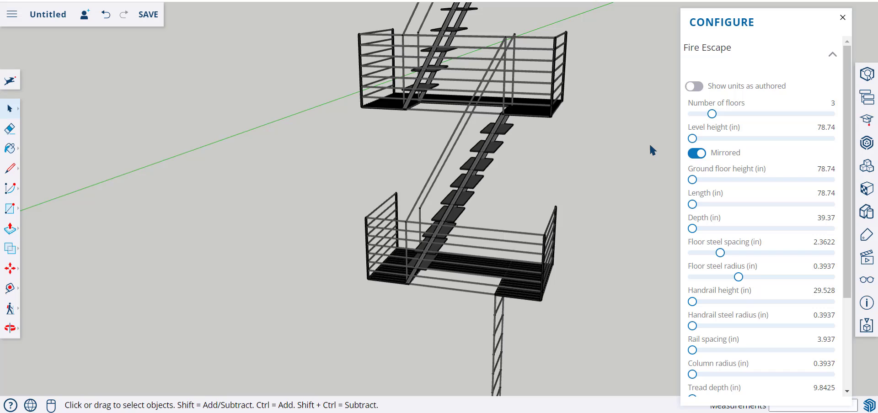
scroll(652, 150, down, 3)
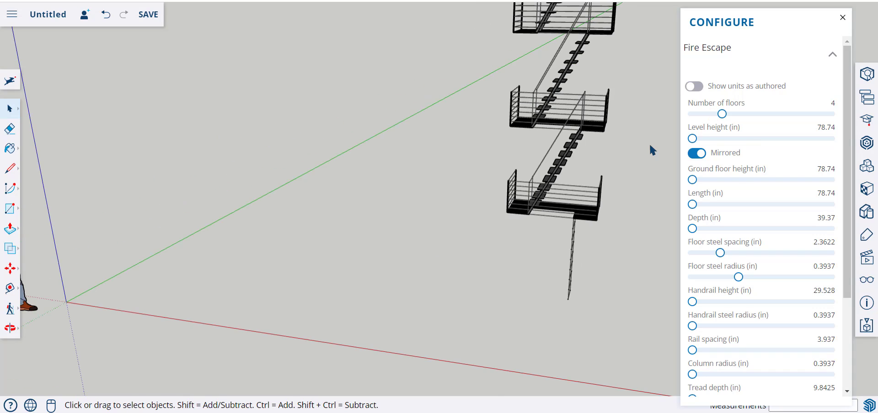
Step: Keep it mirrored, with ground floor height 100 in and handrail height 33.268 in
click(701, 154)
click(701, 157)
drag(692, 180, 721, 182)
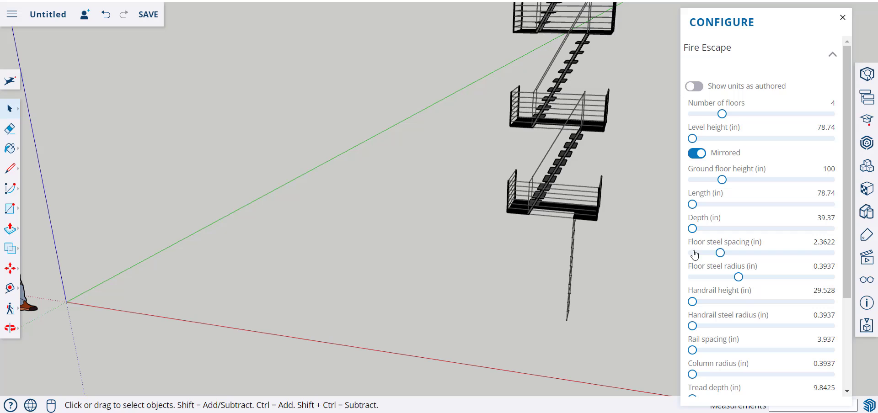
drag(692, 301, 716, 302)
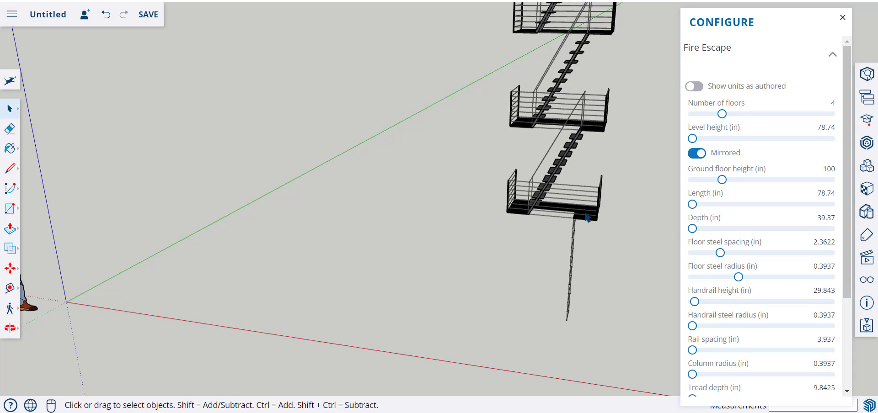
middle_drag(586, 217, 625, 126)
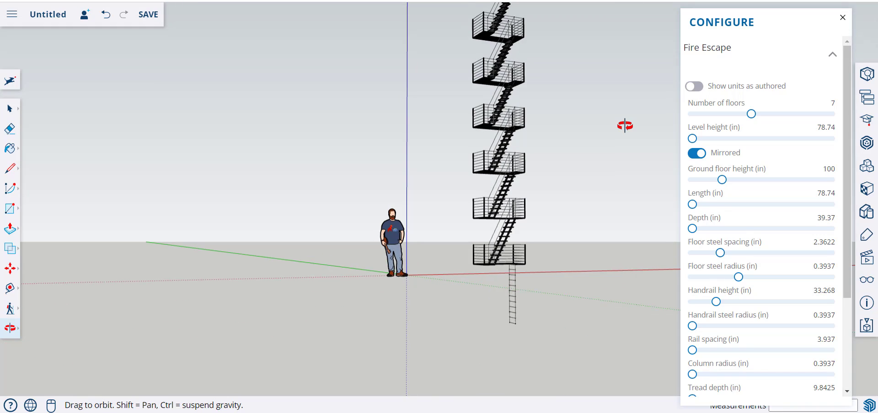
middle_drag(566, 141, 566, 183)
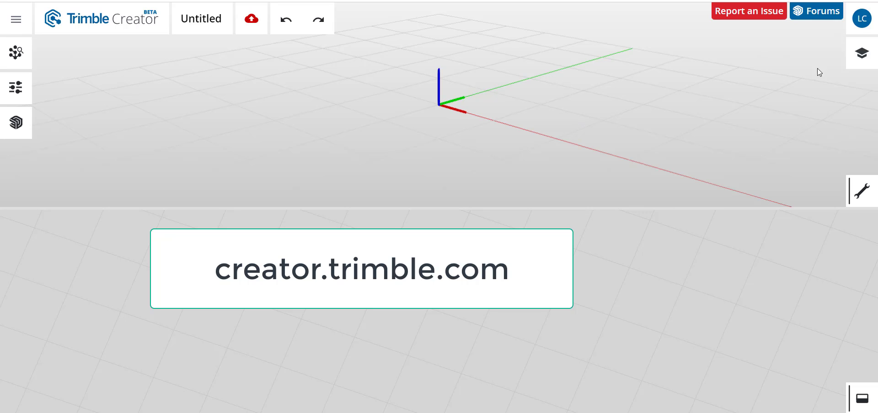
Step: Open the EDU Tutorial Browser on its INTRO list of tutorials
click(861, 56)
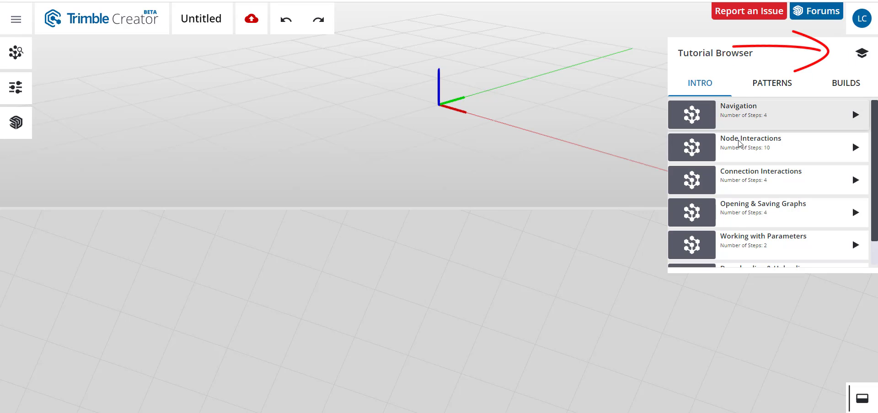
scroll(852, 238, down, 1)
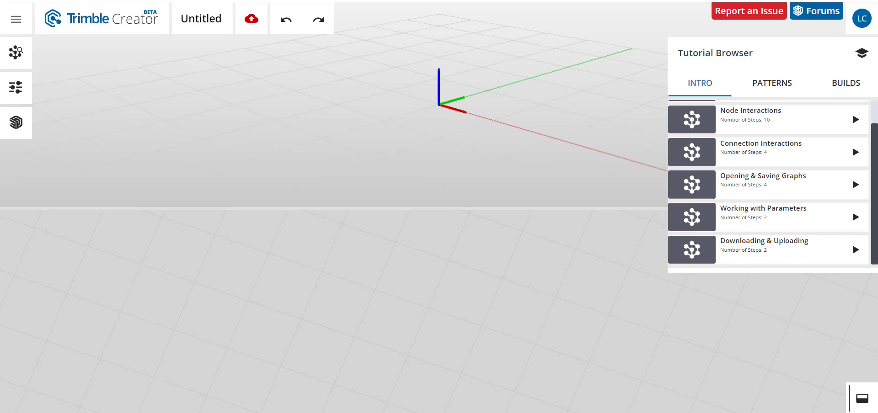
scroll(762, 116, up, 1)
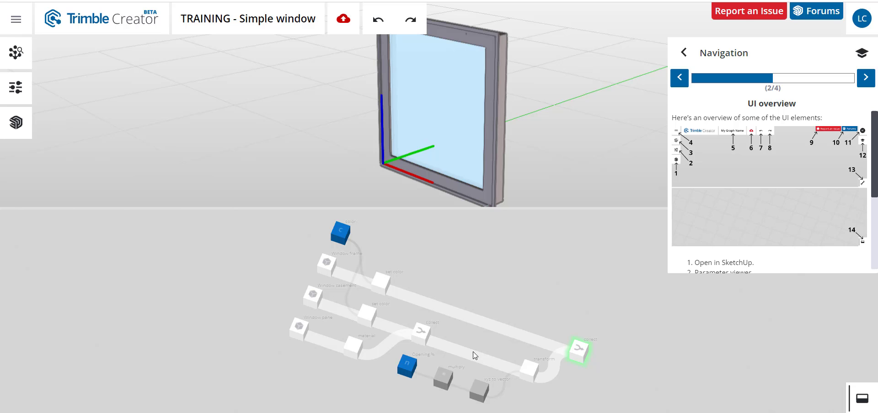
Step: Inspect the Window frame node's outputs and inputs, then wire Window casement toward set color
click(335, 266)
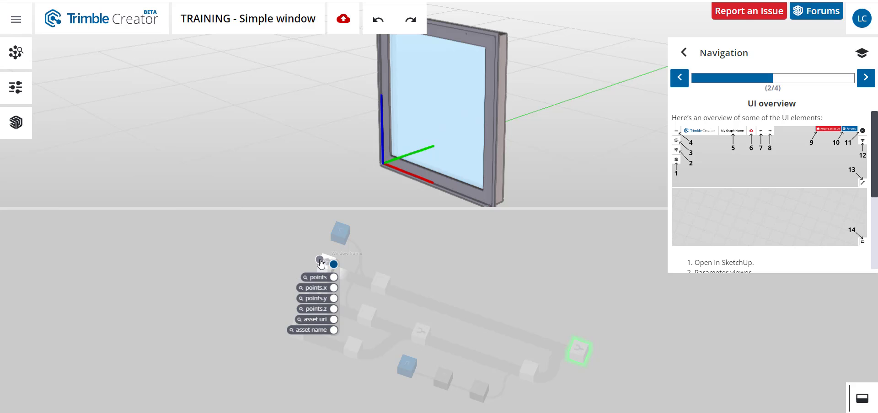
click(320, 260)
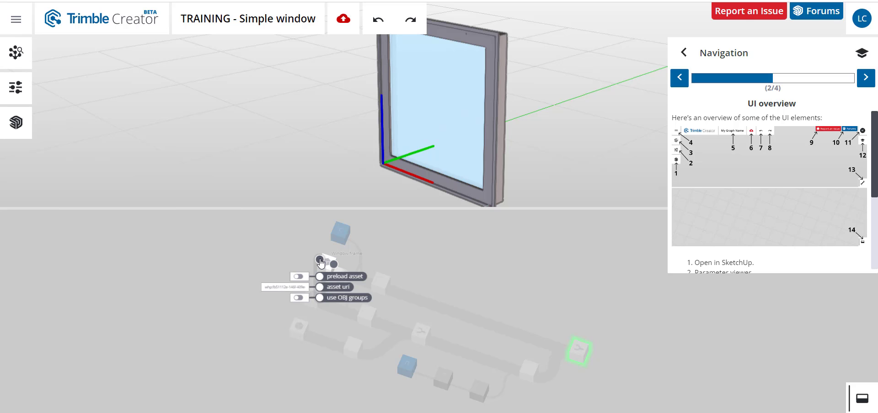
click(413, 258)
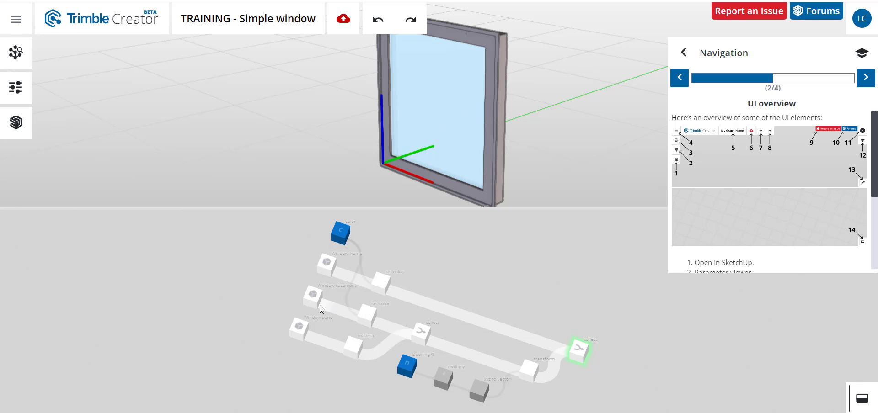
drag(322, 309, 365, 316)
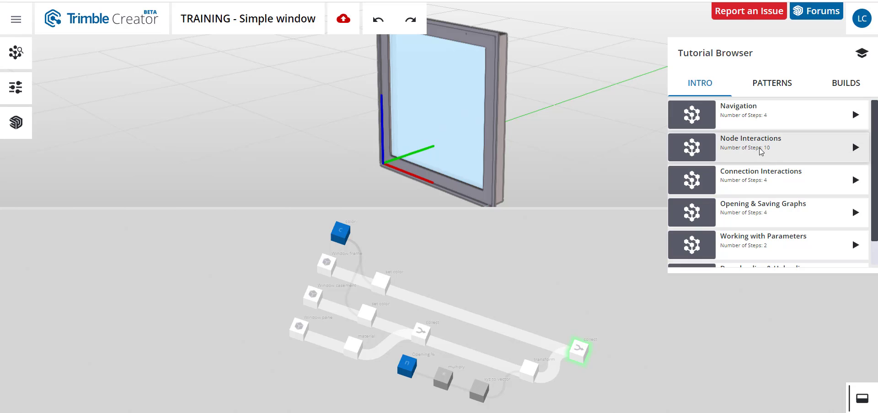
Step: Start the Node Interactions tutorial, zoom out, and check the box node's context menu
click(760, 151)
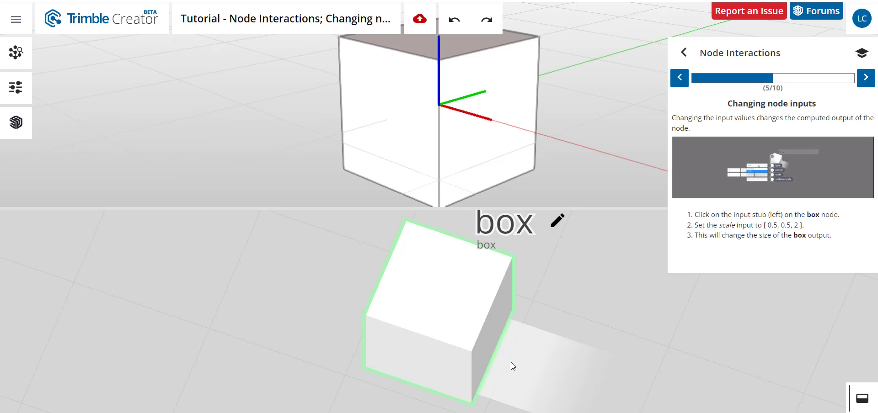
scroll(510, 363, down, 4)
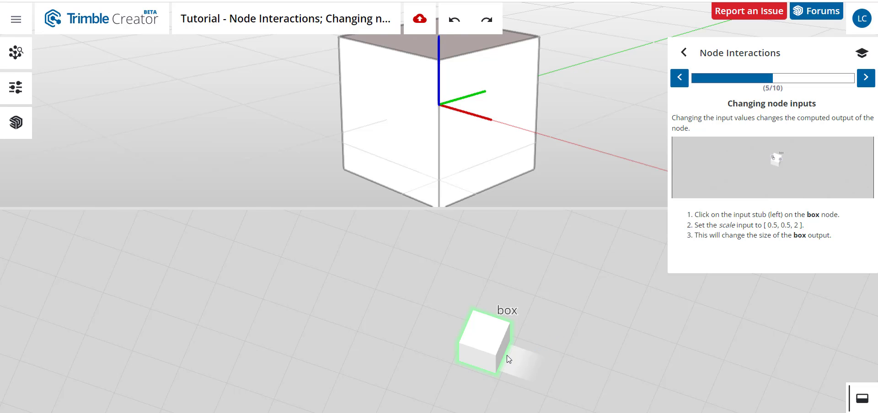
right_click(508, 359)
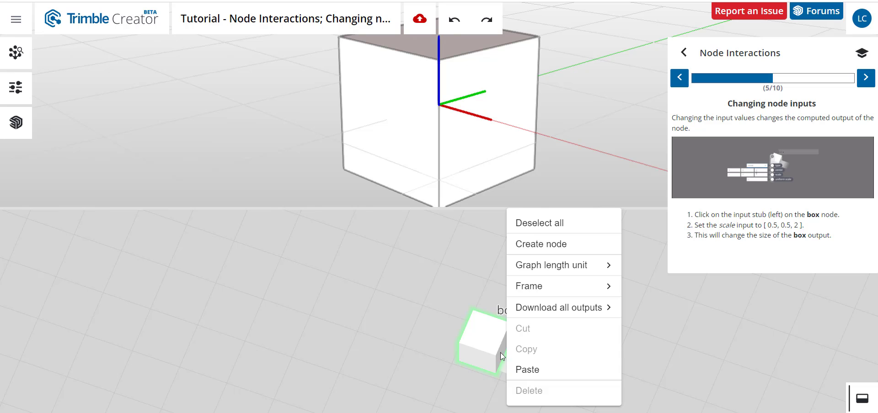
click(434, 270)
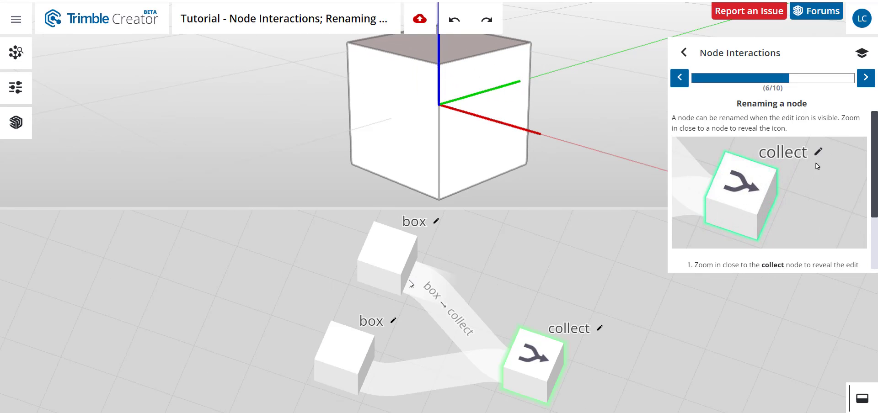
Step: Select the box-to-collect connection and view the collect node's outputs
click(410, 279)
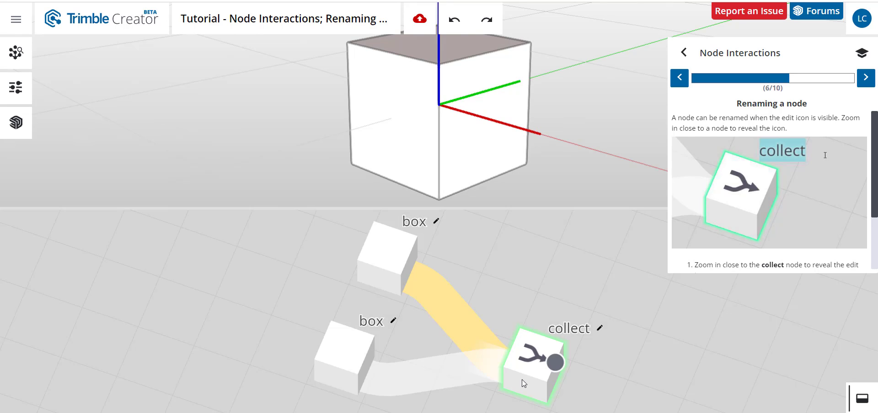
click(554, 361)
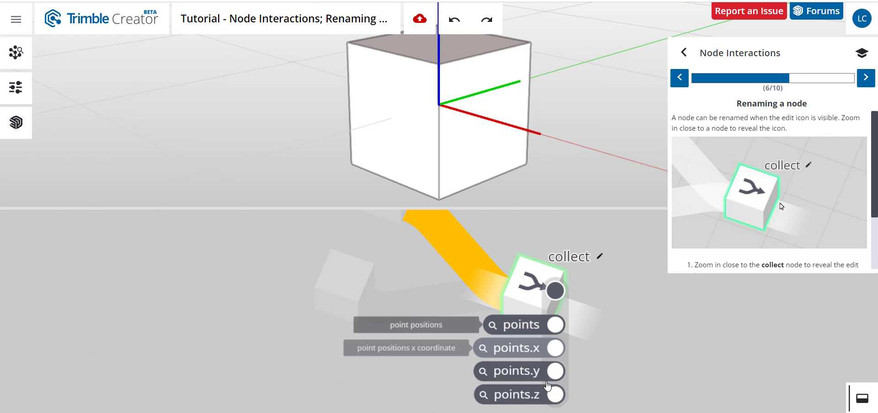
click(637, 317)
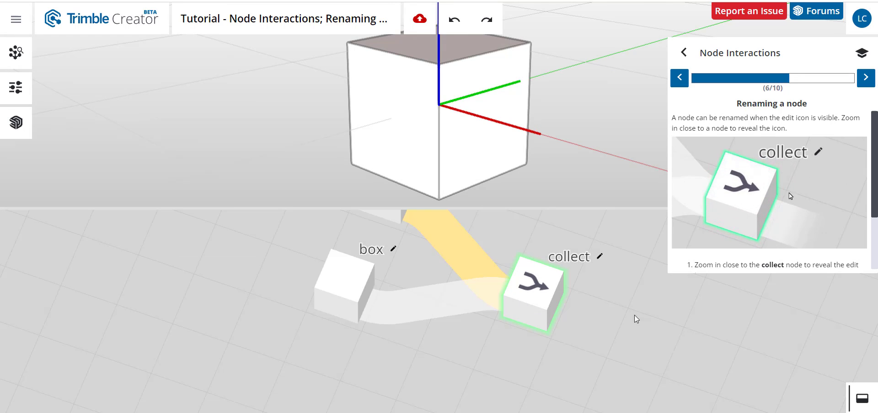
Step: Advance to step 10, Inspecting outputs, choosing Don't save at each step
click(865, 79)
click(462, 218)
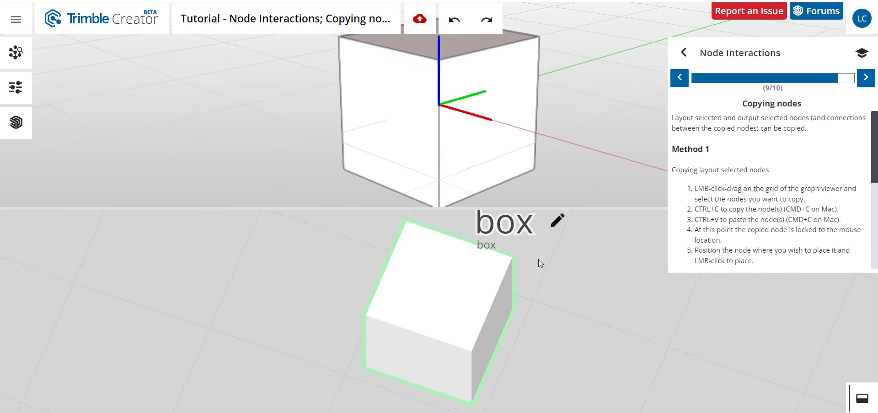
click(865, 78)
click(468, 219)
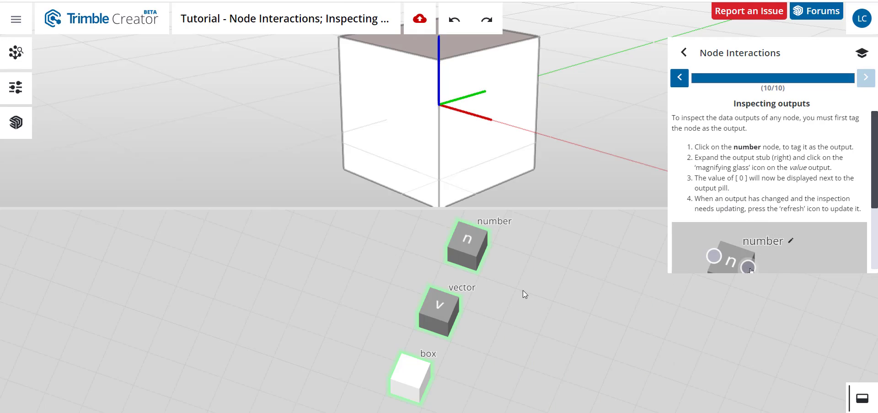
Step: Inspect the inputs and outputs of the vector, number and box nodes
click(479, 307)
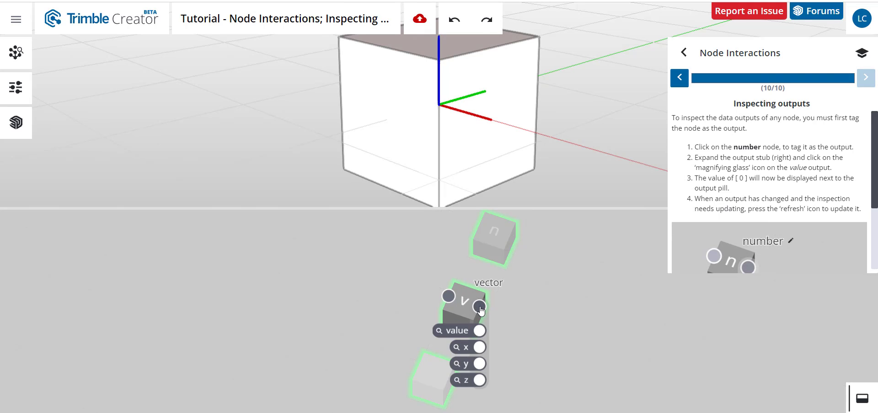
click(449, 298)
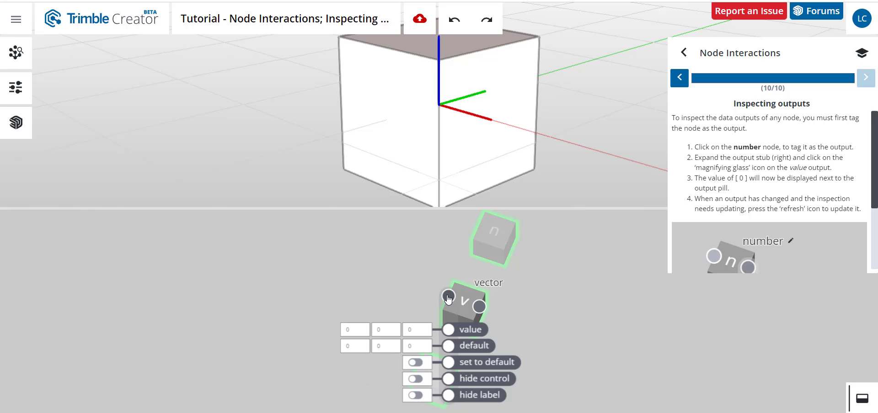
click(507, 241)
click(513, 242)
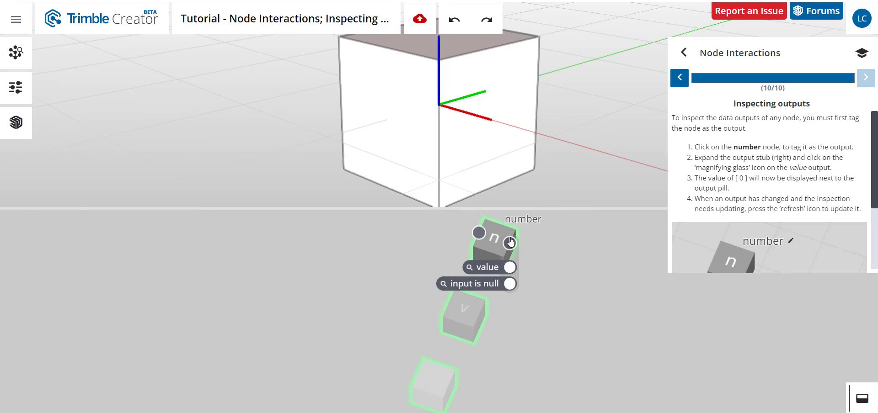
click(476, 231)
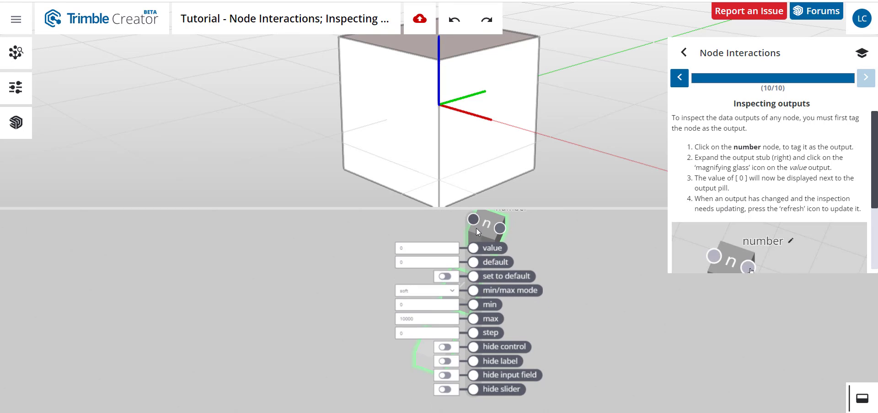
click(355, 353)
click(446, 357)
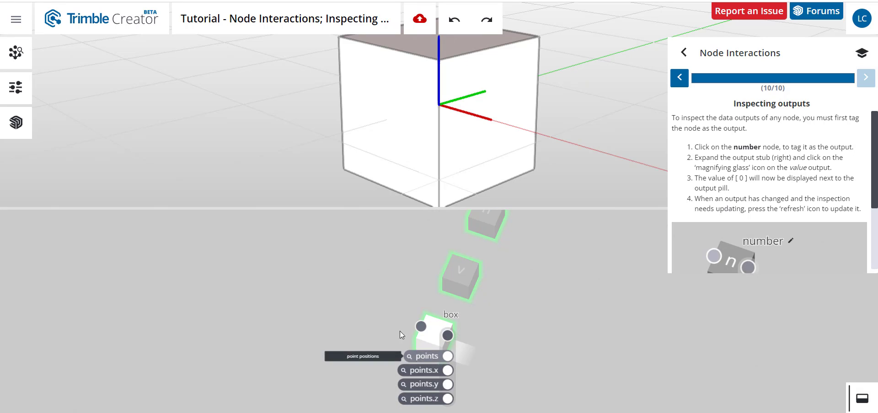
click(421, 328)
click(594, 315)
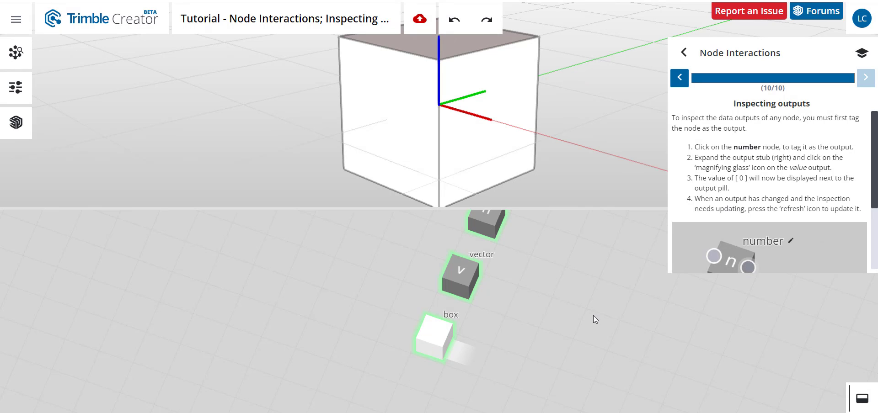